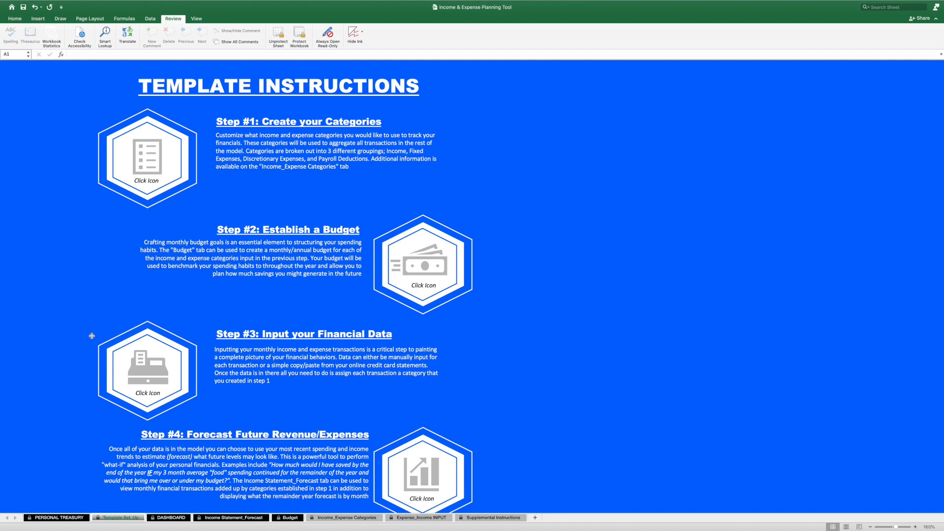
- Open the Budget sheet and examine its cell legend, year-end salary input and the month choices for a salary change
{"action": "left_click", "coordinate": [432, 267]}
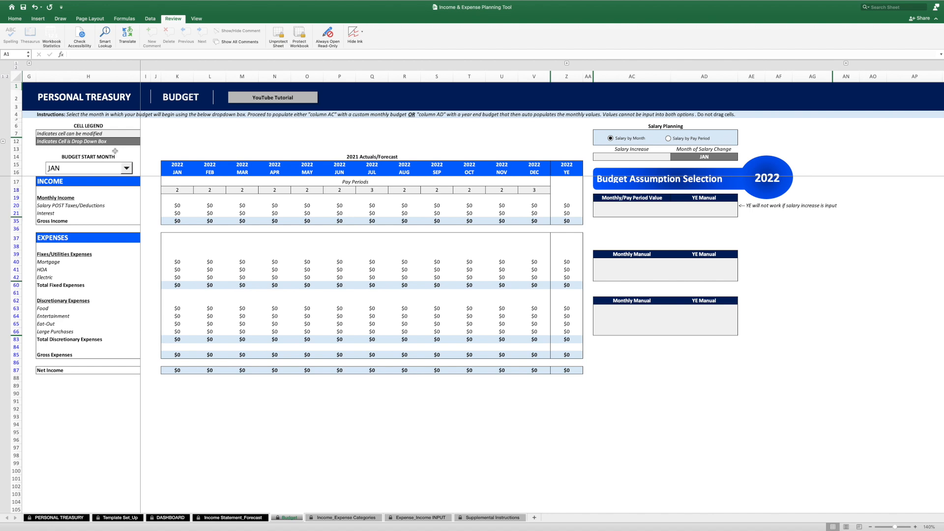
{"action": "left_click", "coordinate": [92, 134]}
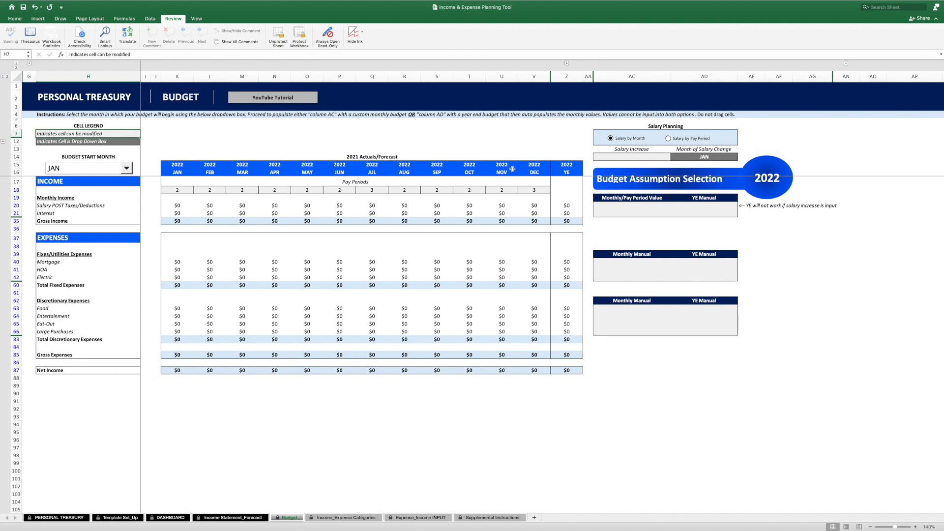
{"action": "left_click", "coordinate": [702, 207]}
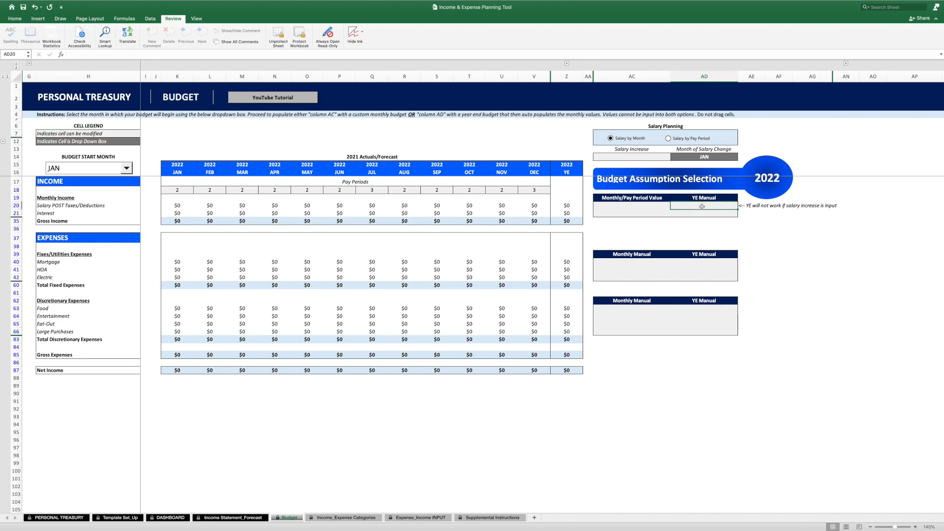
{"action": "double_click", "coordinate": [702, 207]}
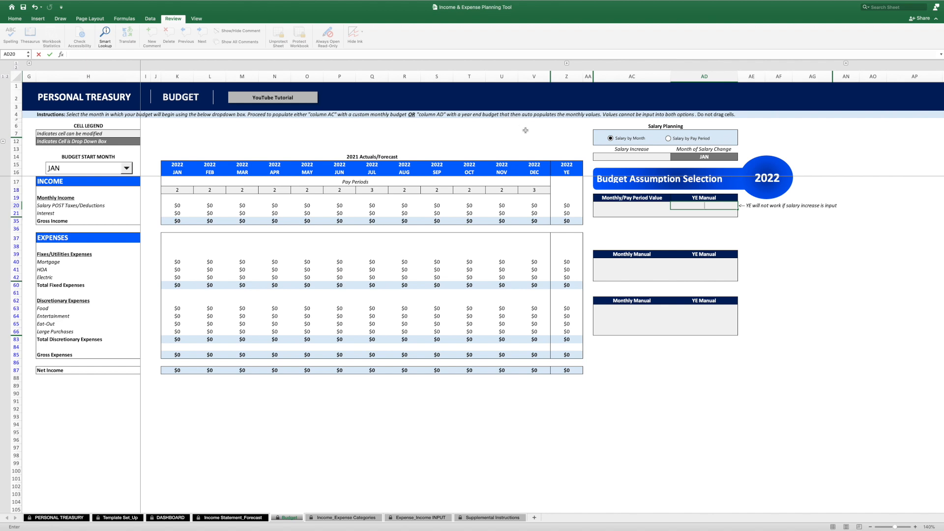
{"action": "left_click", "coordinate": [730, 158]}
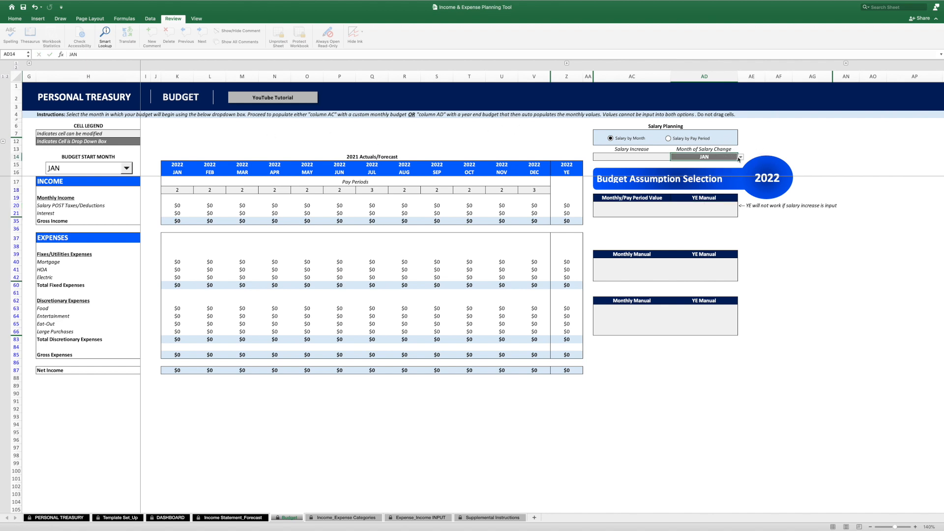
{"action": "left_click", "coordinate": [740, 158]}
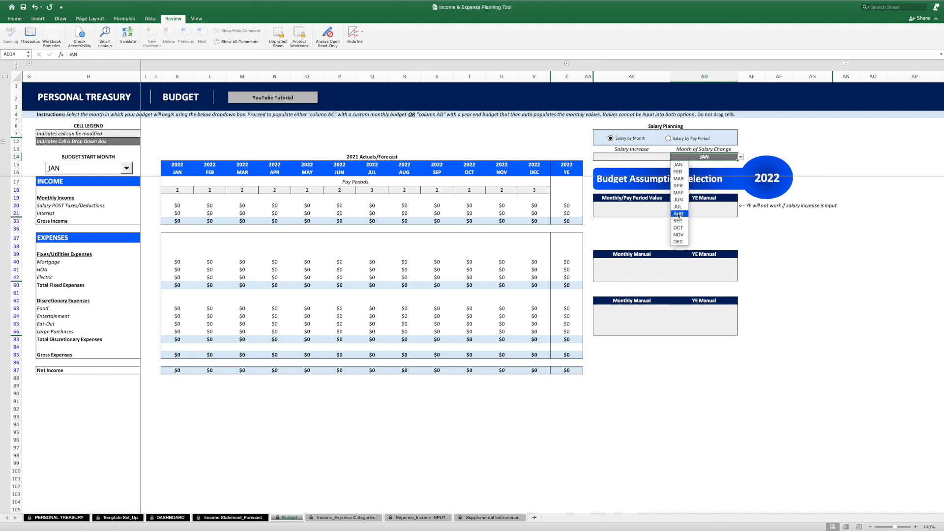
{"action": "left_click", "coordinate": [30, 116]}
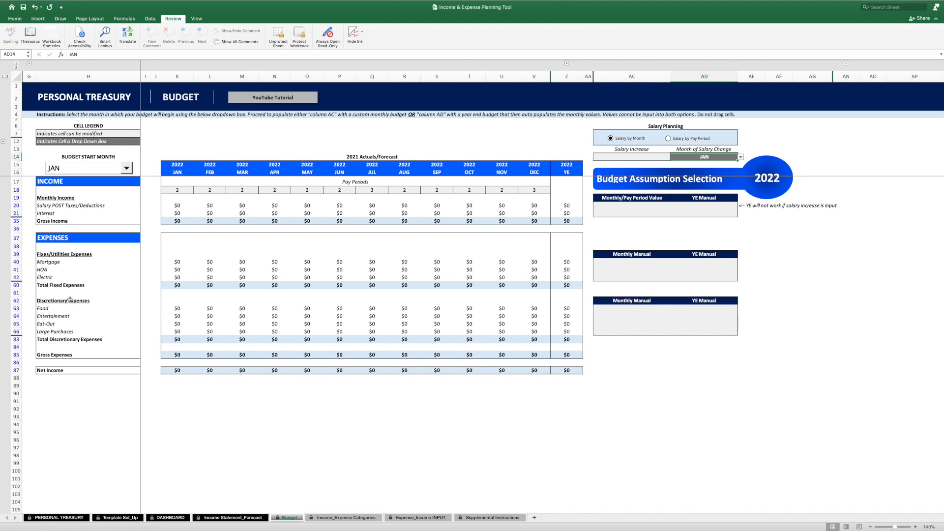
- Refresh the categories throughout the model by activating both ACTIVE filters on the Income_Expense Categories sheet
{"action": "left_click", "coordinate": [345, 518]}
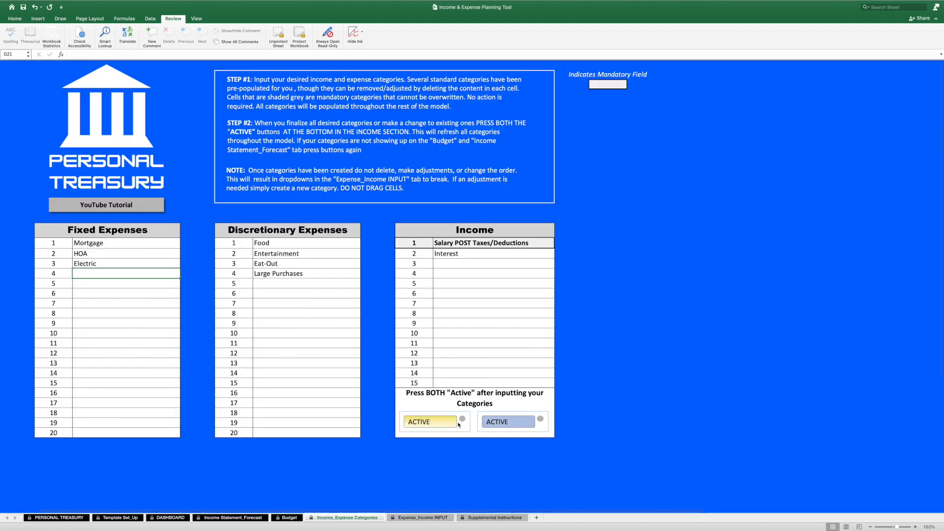
{"action": "left_click", "coordinate": [426, 422]}
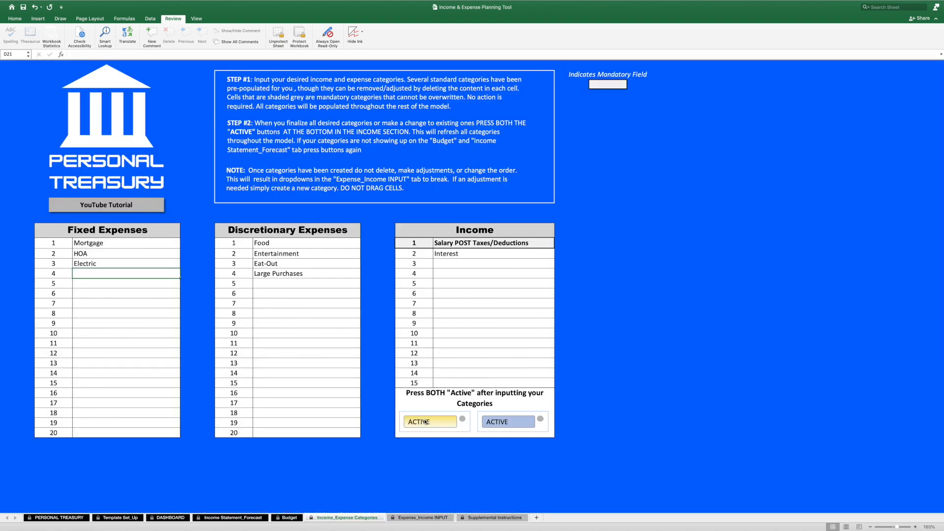
{"action": "left_click", "coordinate": [509, 422]}
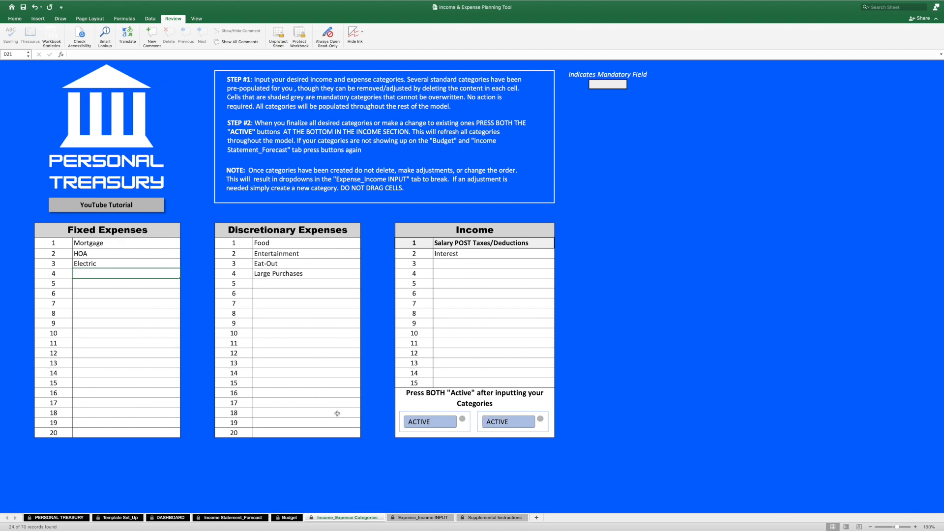
- Try a monthly manual budget of 350 for Food on the Budget sheet, and clear the entry again
{"action": "left_click", "coordinate": [285, 517]}
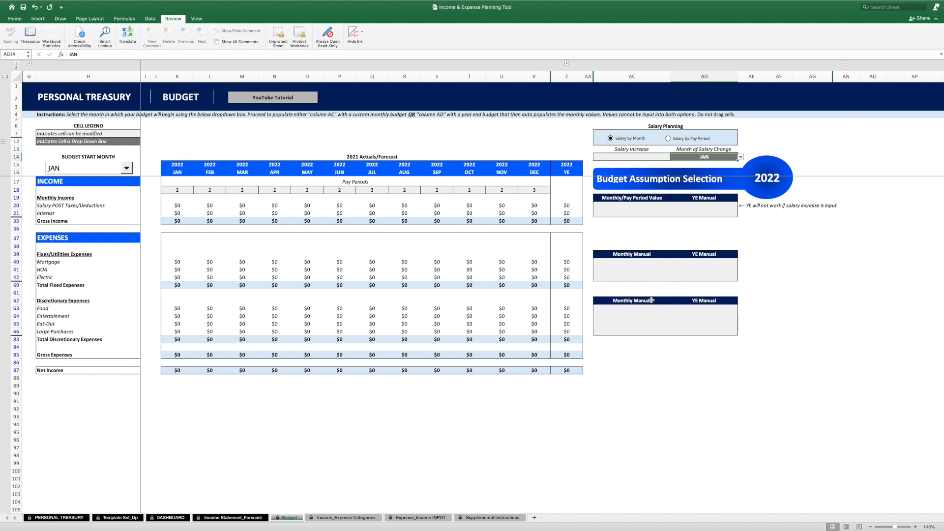
{"action": "left_click", "coordinate": [611, 308]}
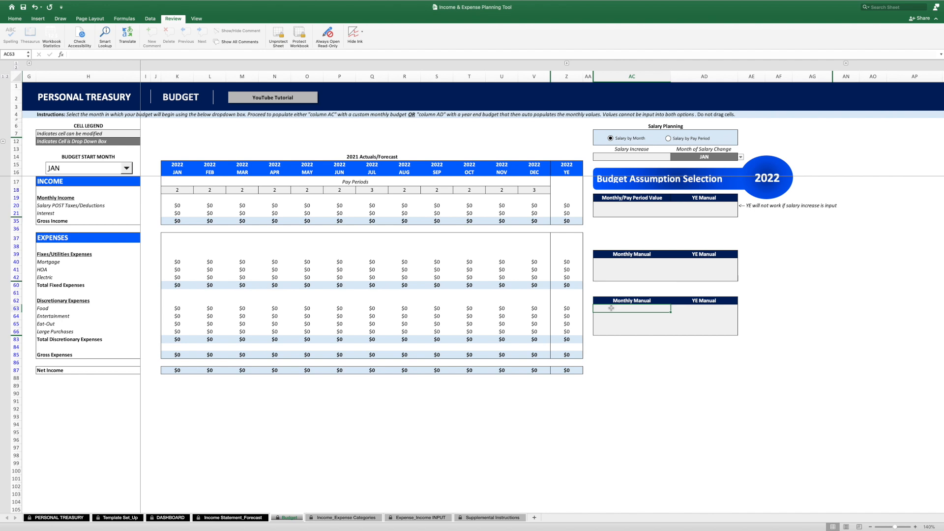
{"action": "type", "text": "350"}
{"action": "key", "text": "Return"}
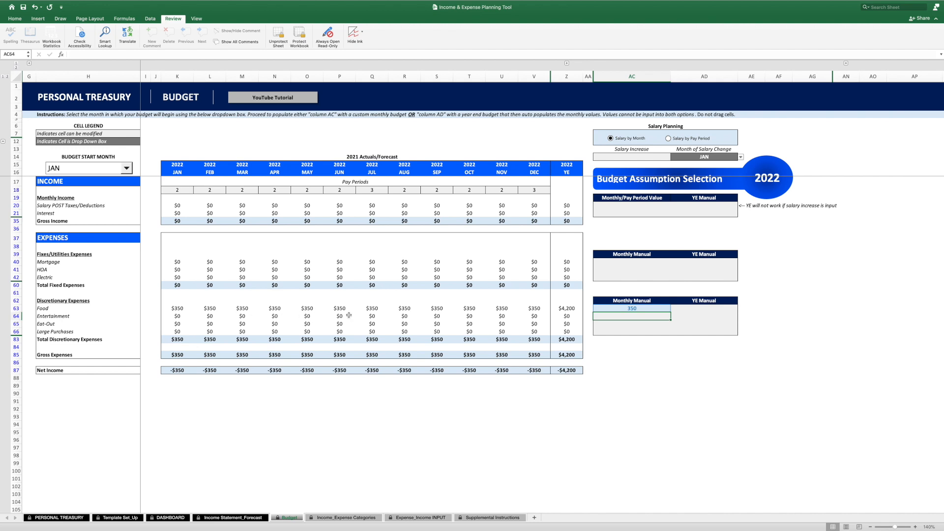
{"action": "left_click", "coordinate": [617, 310]}
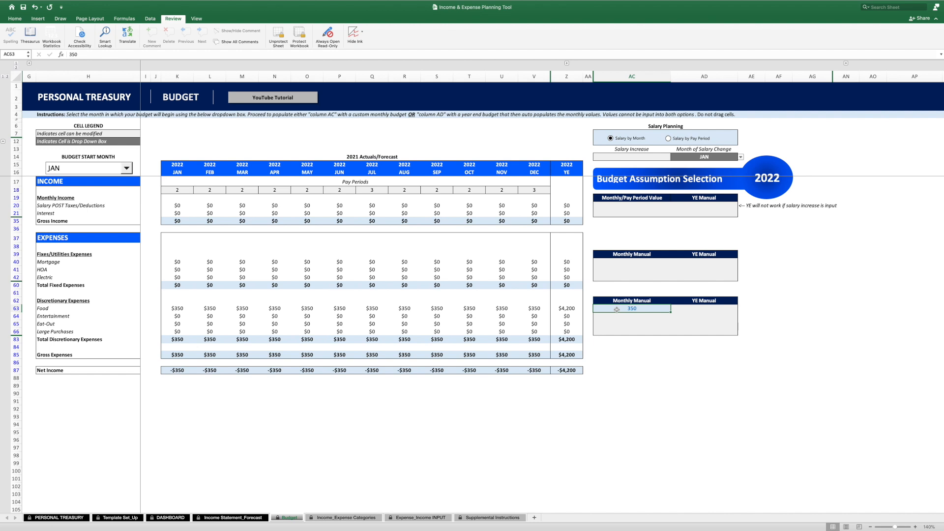
{"action": "key", "text": "Delete"}
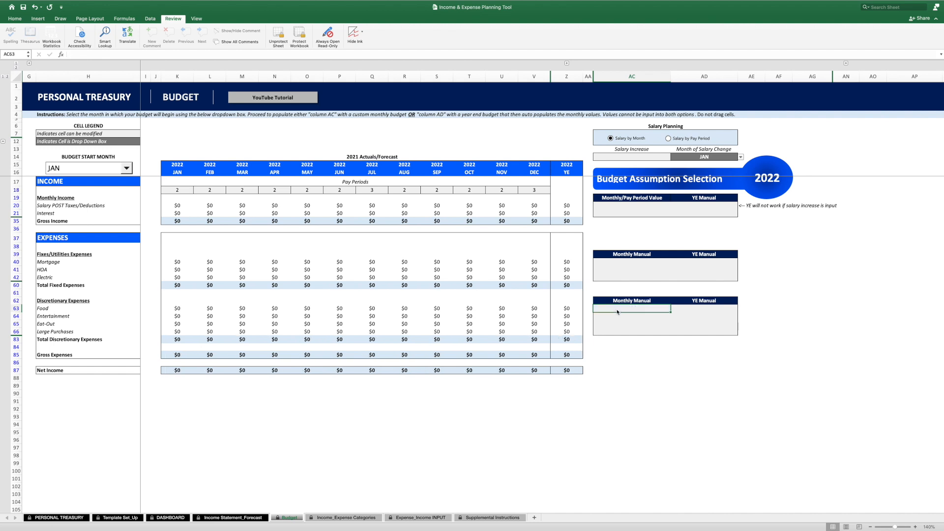
- Try a year-end manual budget of 1200 for Entertainment, and clear the entry again
{"action": "left_click", "coordinate": [687, 308]}
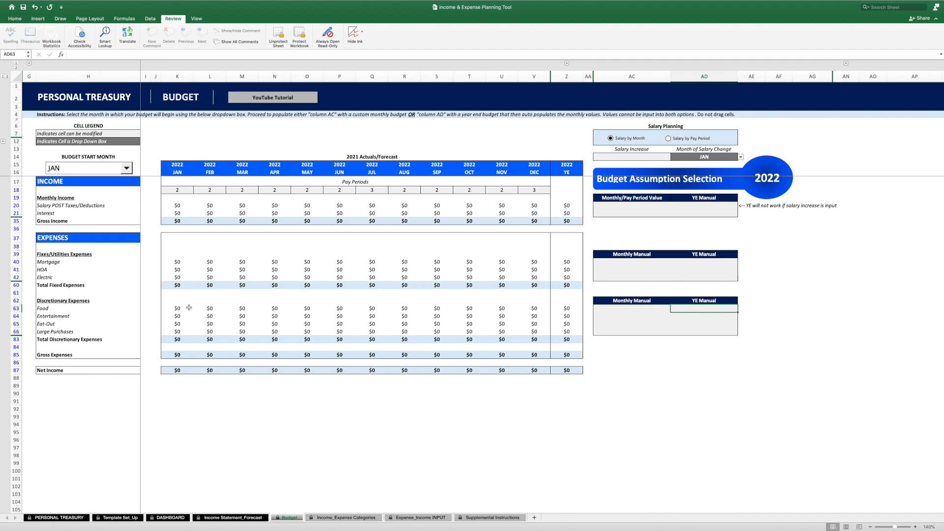
{"action": "left_click", "coordinate": [697, 318]}
{"action": "type", "text": "1200"}
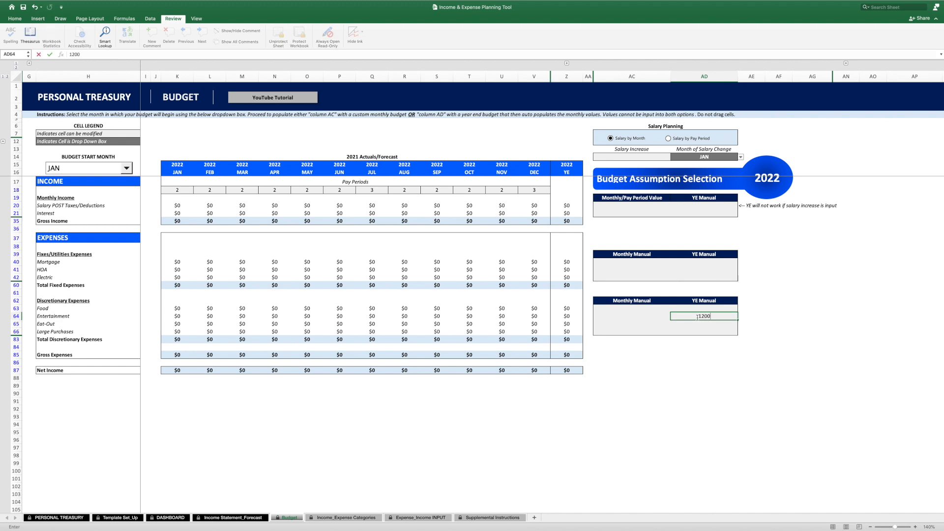
{"action": "key", "text": "Return"}
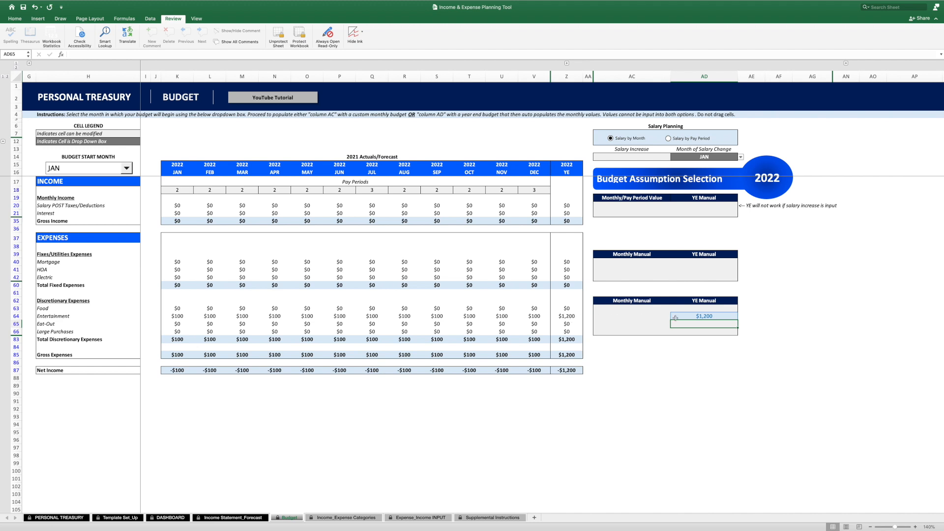
{"action": "left_click", "coordinate": [694, 316]}
{"action": "key", "text": "Delete"}
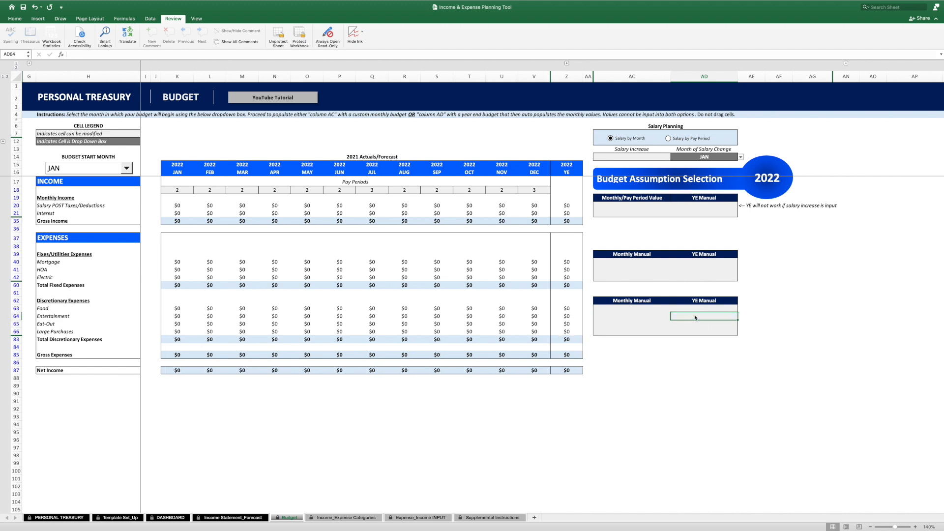
- Enter 350 as the monthly manual budget for Food and 1200 as the year-end manual budget for Entertainment
{"action": "left_click", "coordinate": [624, 315]}
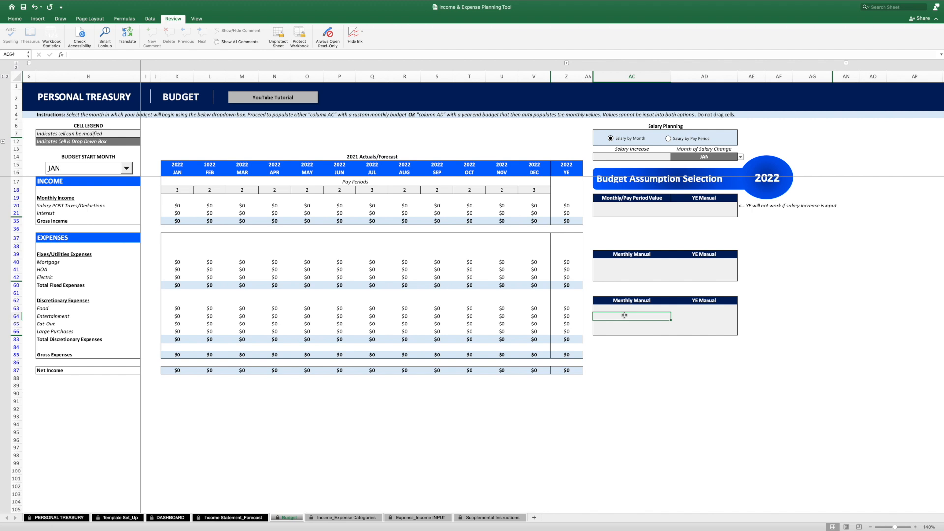
{"action": "left_click", "coordinate": [697, 315]}
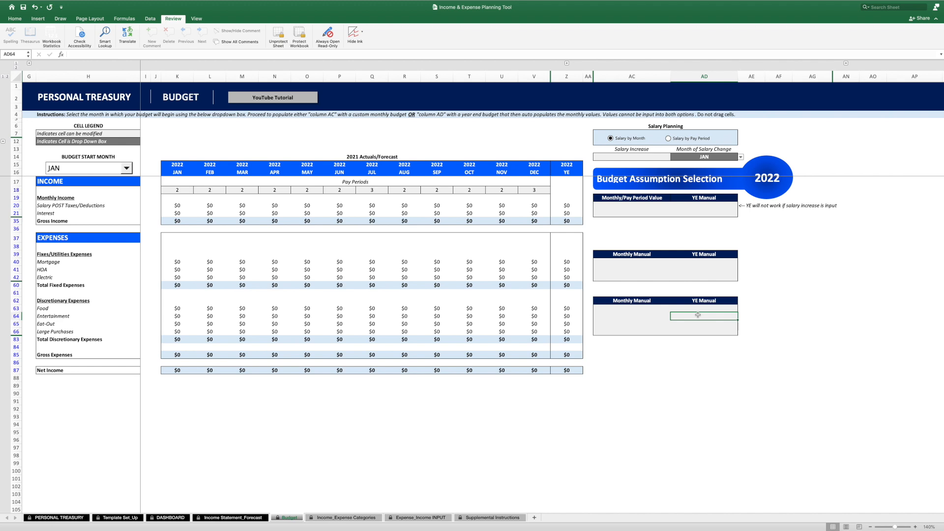
{"action": "left_click", "coordinate": [625, 307]}
{"action": "type", "text": "350"}
{"action": "key", "text": "Return"}
{"action": "left_click", "coordinate": [689, 315]}
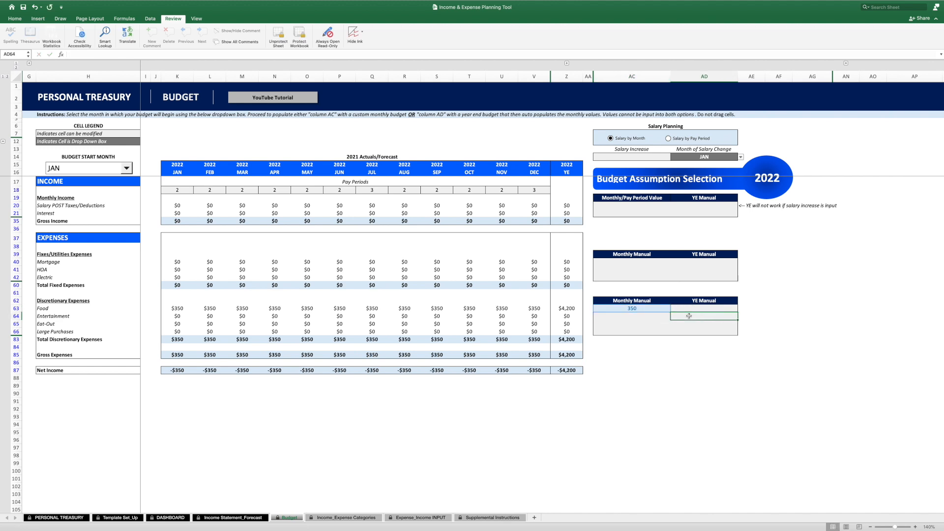
{"action": "type", "text": "1200"}
{"action": "key", "text": "Return"}
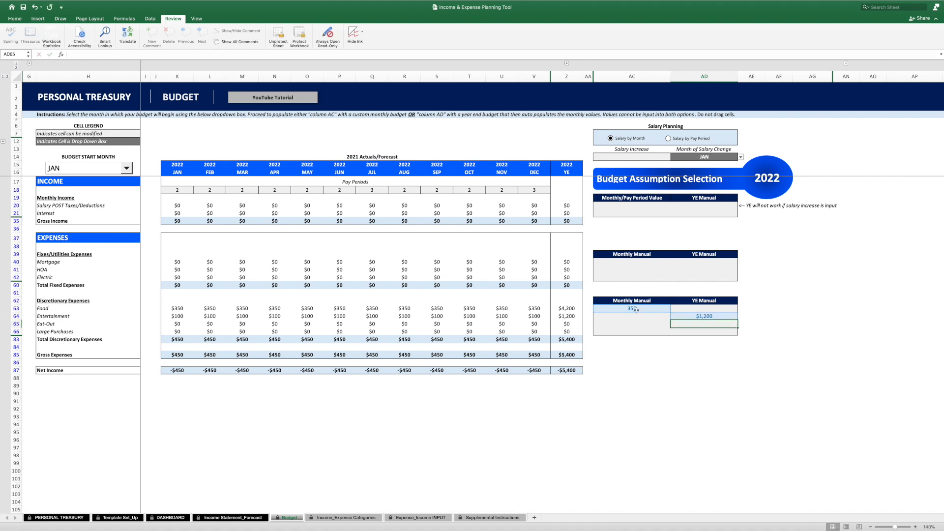
- Clear the manual budget entries for Food and Entertainment in the discretionary expenses block
{"action": "scroll", "coordinate": [625, 307], "scroll_direction": "down", "scroll_amount": 1}
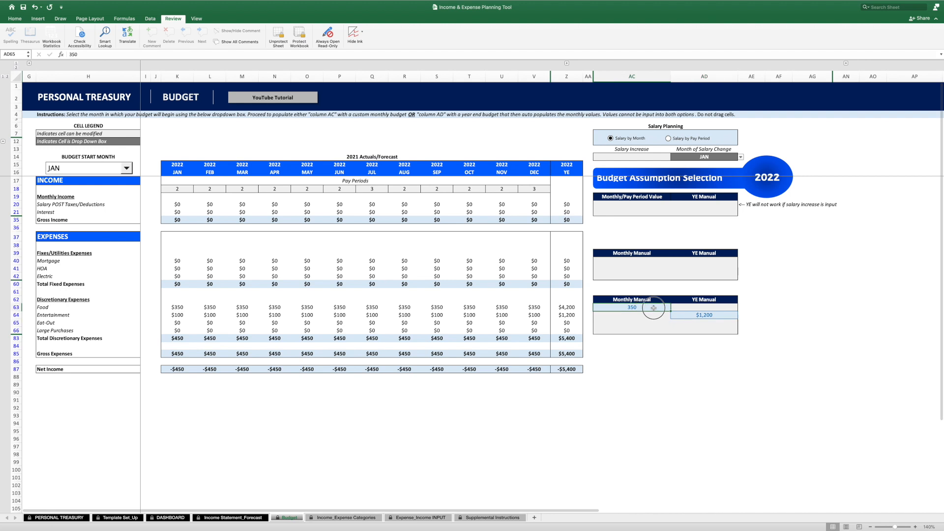
{"action": "left_click_drag", "start_coordinate": [653, 307], "coordinate": [693, 316]}
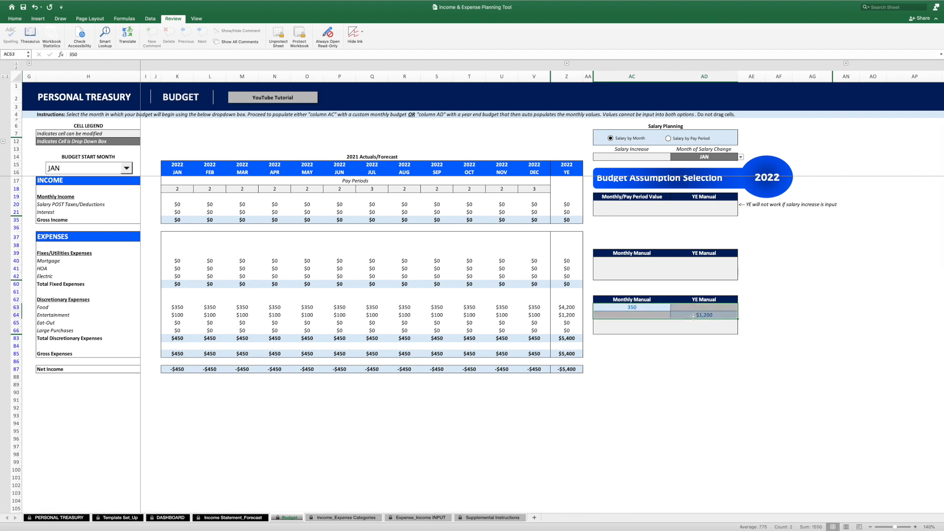
{"action": "key", "text": "Delete"}
{"action": "left_click", "coordinate": [29, 86]}
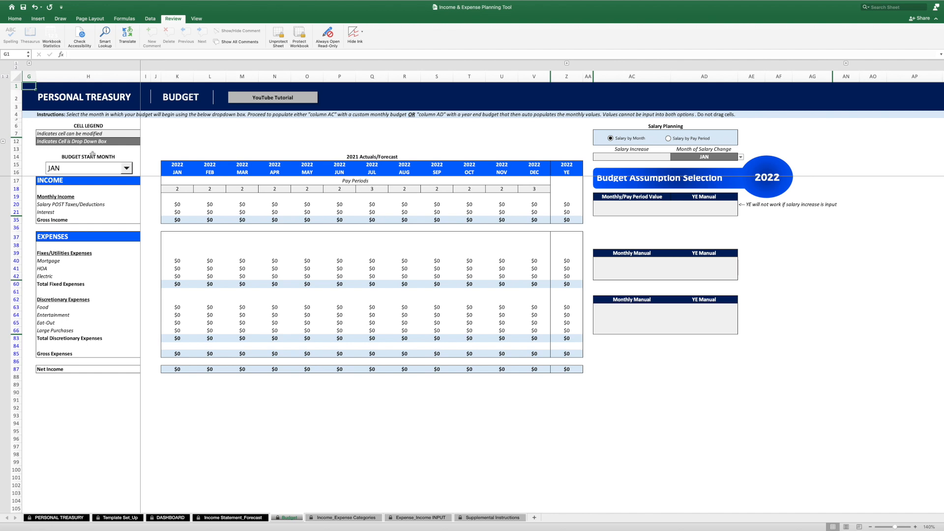
- Try MAR as the budget start month, and set the start month back to JAN
{"action": "left_click", "coordinate": [127, 168]}
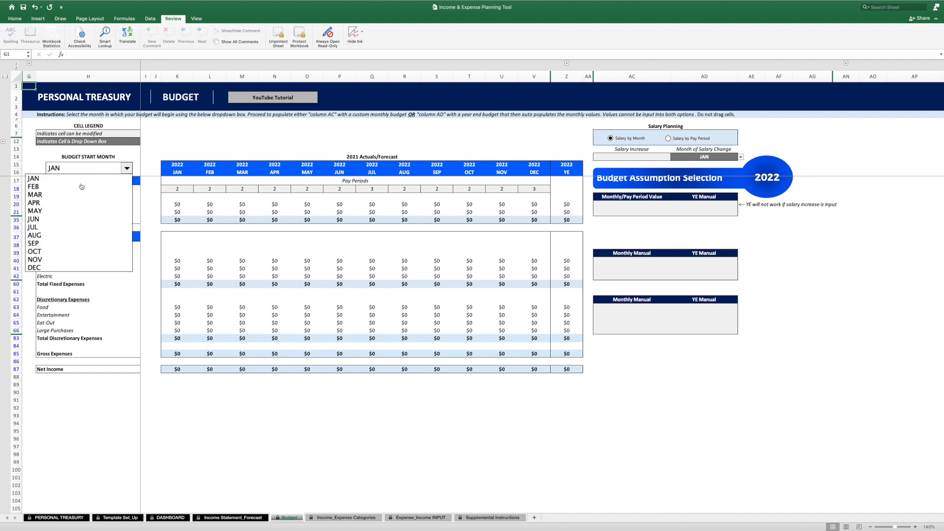
{"action": "left_click", "coordinate": [37, 197]}
{"action": "left_click", "coordinate": [37, 197]}
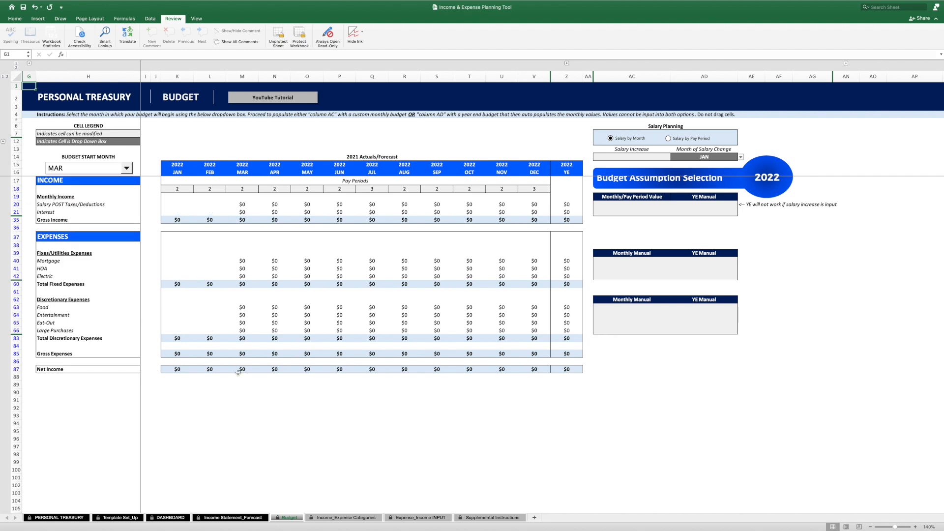
{"action": "left_click", "coordinate": [124, 170]}
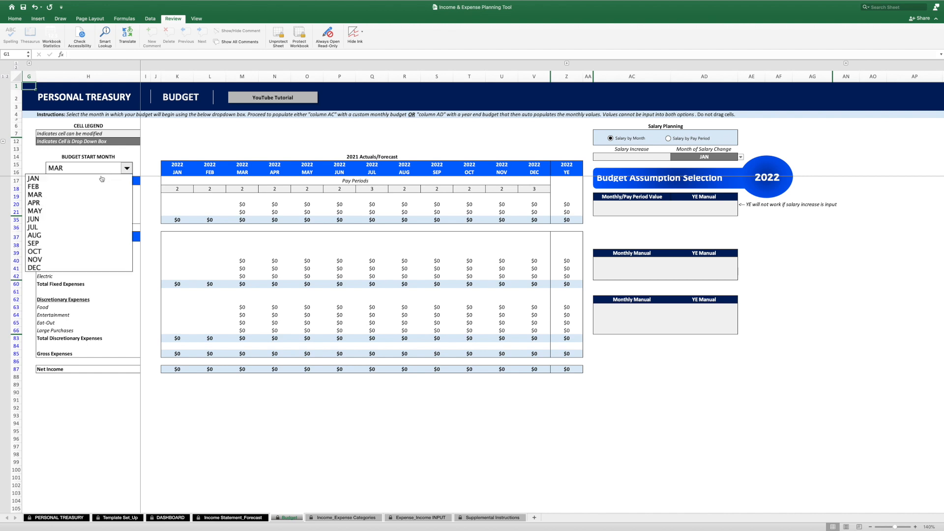
{"action": "left_click", "coordinate": [42, 180]}
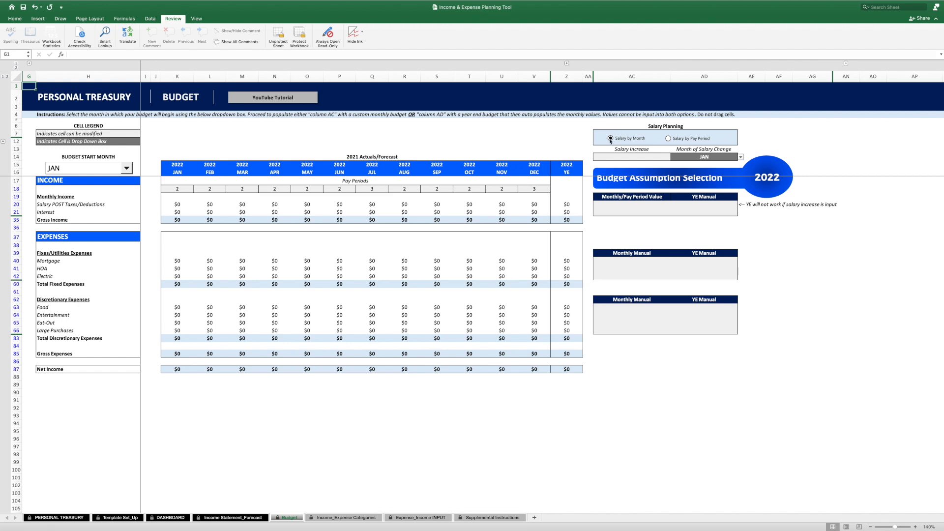
- Try a monthly salary value of 4200 for Salary POST Taxes/Deductions, and clear the entry again
{"action": "left_click", "coordinate": [622, 204]}
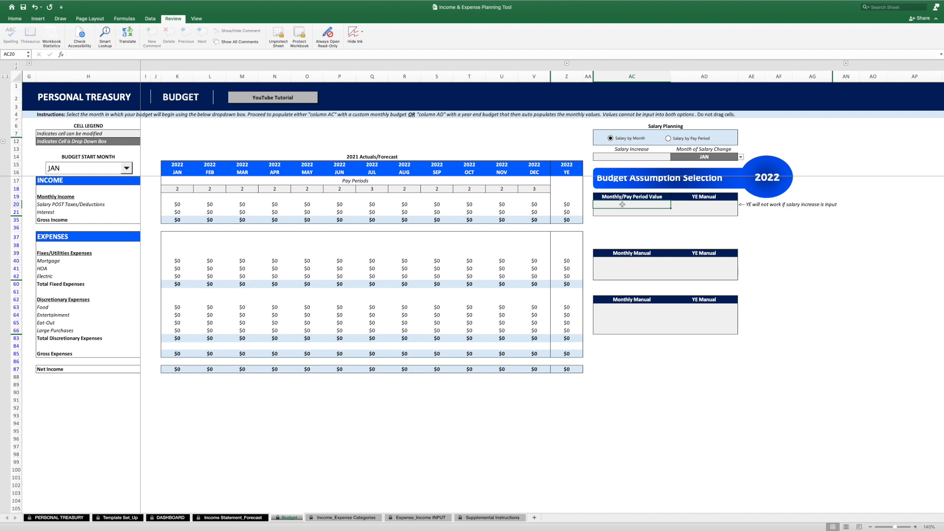
{"action": "type", "text": "4200"}
{"action": "key", "text": "Return"}
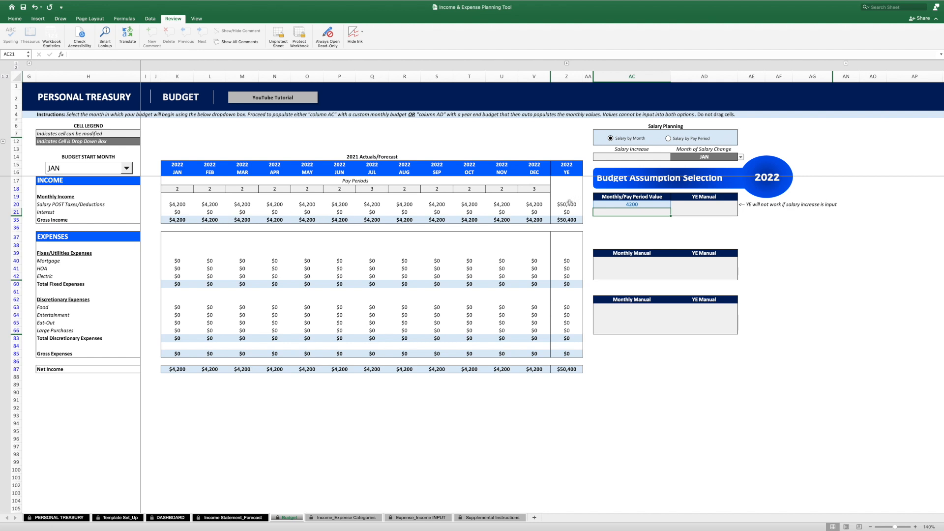
{"action": "left_click", "coordinate": [609, 205]}
{"action": "key", "text": "Delete"}
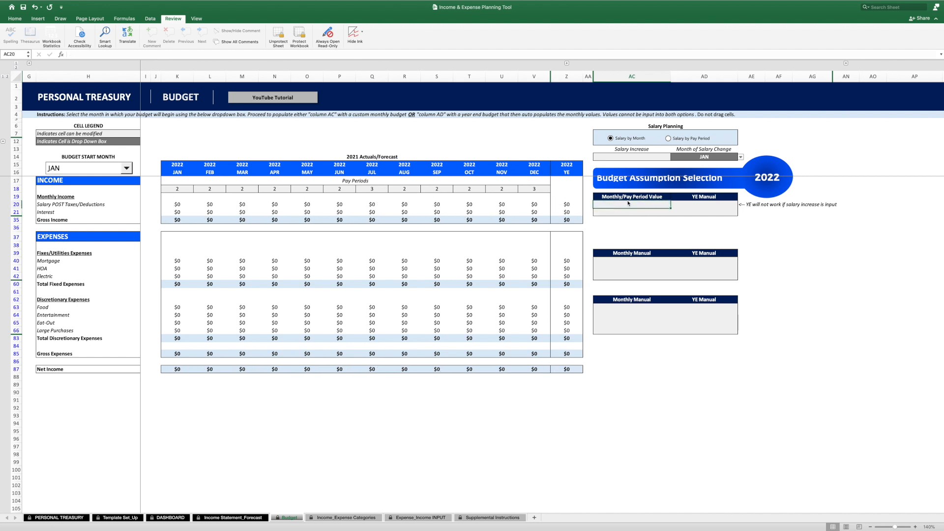
- Switch the salary planning to Salary by Pay Period and select the January to December pay period counts, then January's alone
{"action": "left_click", "coordinate": [668, 139]}
{"action": "left_click_drag", "start_coordinate": [177, 189], "coordinate": [533, 189]}
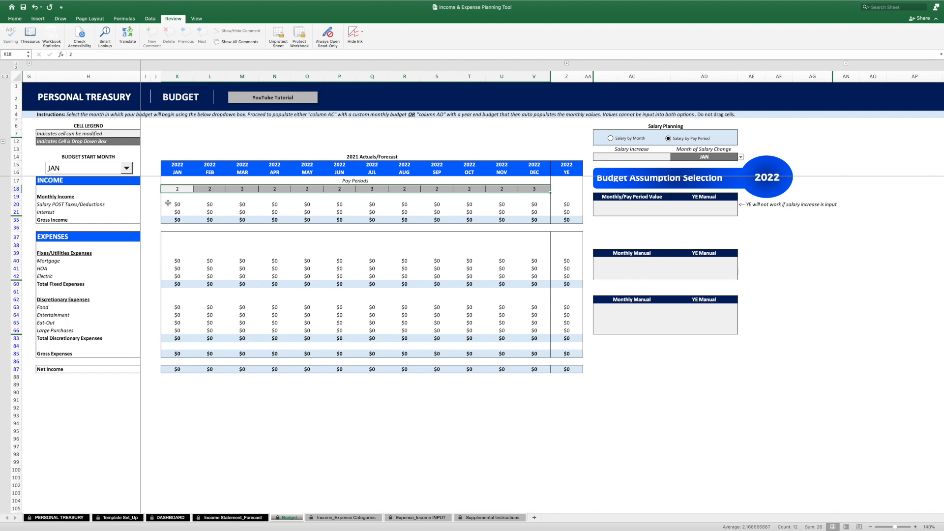
{"action": "left_click", "coordinate": [183, 191]}
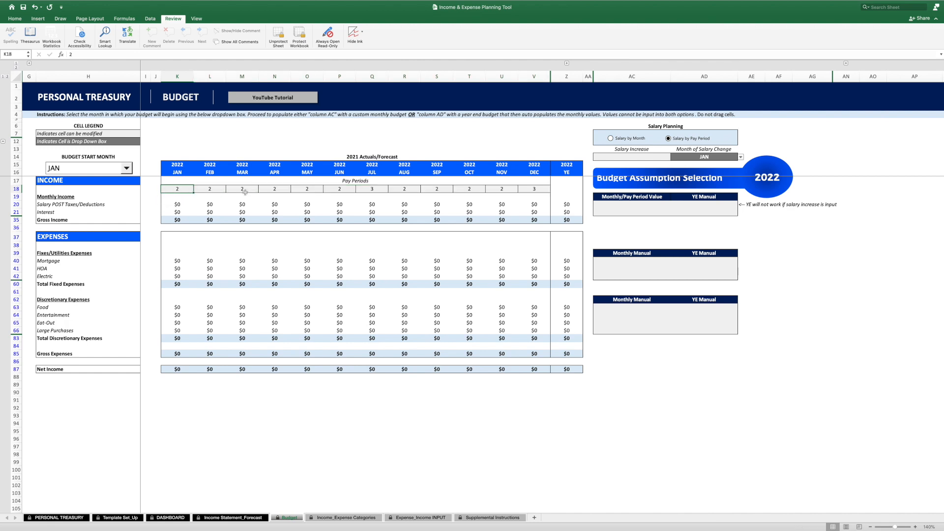
- Try 4 pay periods for May, and set May's count back to 2
{"action": "left_click", "coordinate": [308, 191]}
{"action": "type", "text": "4"}
{"action": "type", "text": "2"}
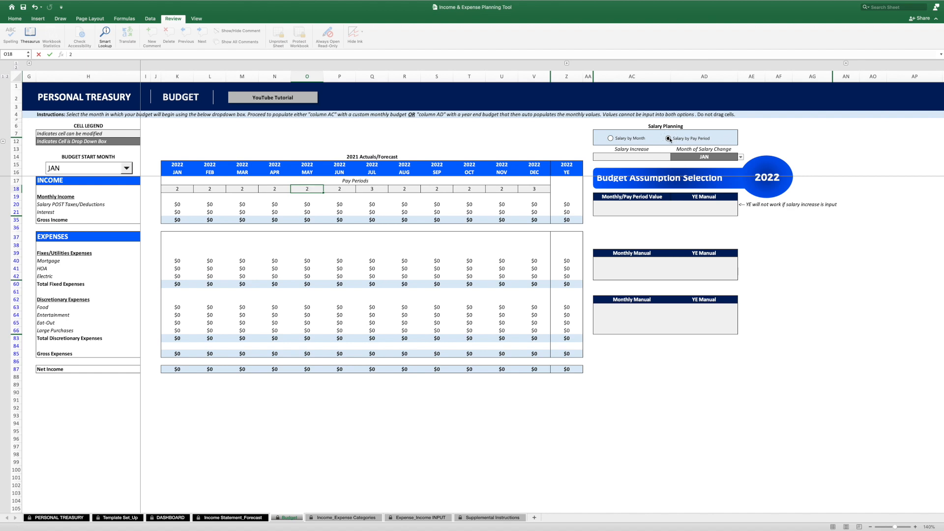
- Enter a pay period value of 2100 for Salary POST Taxes/Deductions, and check the salary's year-end total
{"action": "left_click", "coordinate": [624, 205]}
{"action": "type", "text": "2100"}
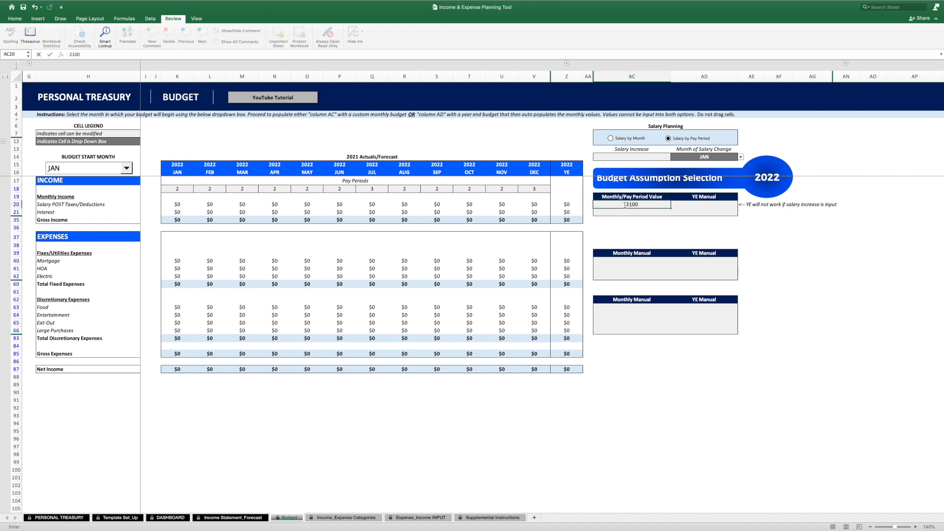
{"action": "key", "text": "Return"}
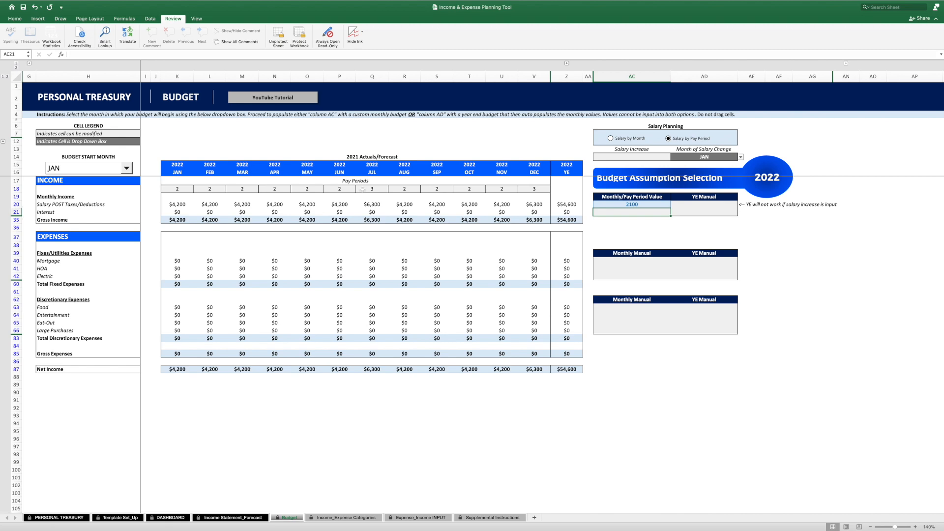
{"action": "scroll", "coordinate": [363, 190], "scroll_direction": "down", "scroll_amount": 1}
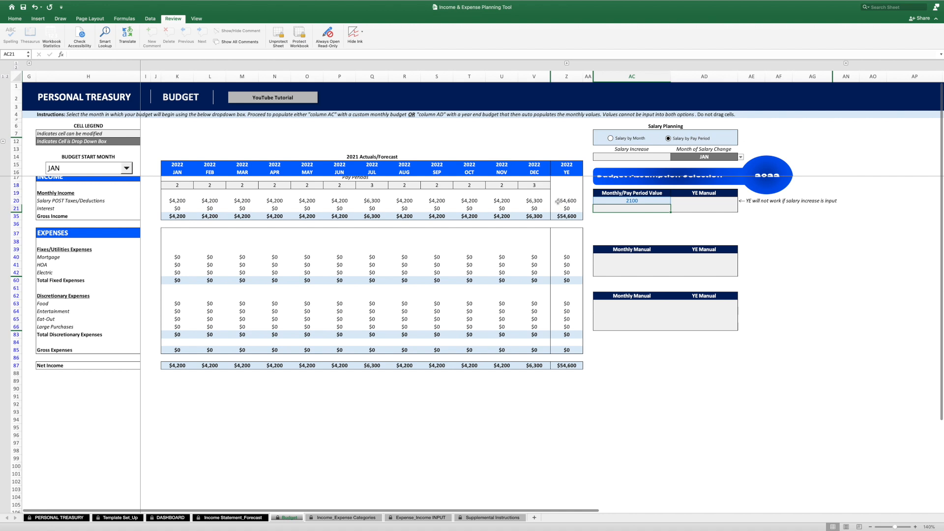
{"action": "left_click", "coordinate": [557, 201]}
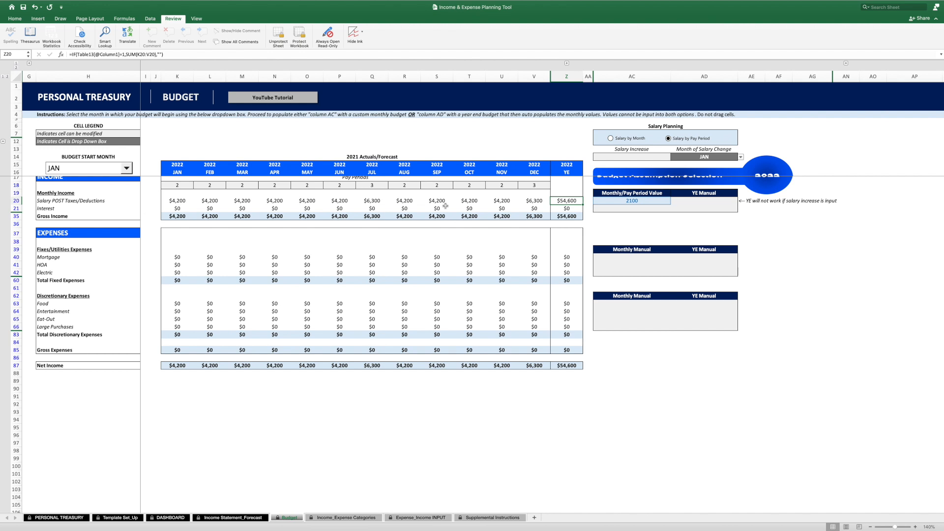
{"action": "left_click", "coordinate": [27, 87]}
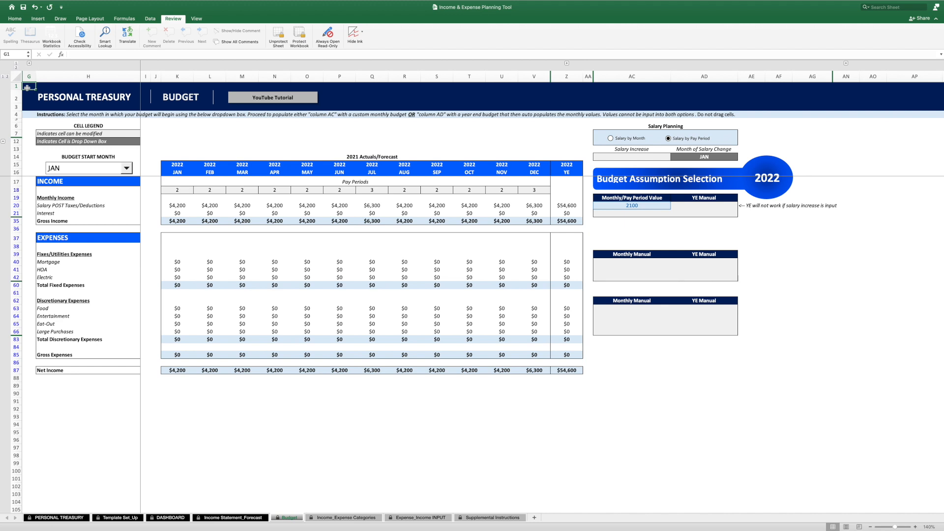
- Set the Salary Increase to 5% in the salary planning block
{"action": "left_click", "coordinate": [618, 157]}
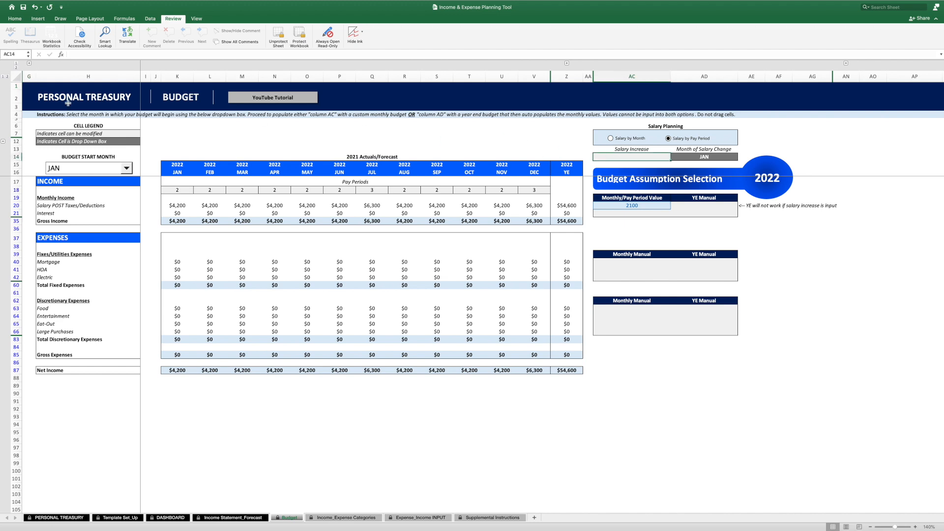
{"action": "left_click", "coordinate": [622, 156]}
{"action": "type", "text": "5%"}
{"action": "key", "text": "Return"}
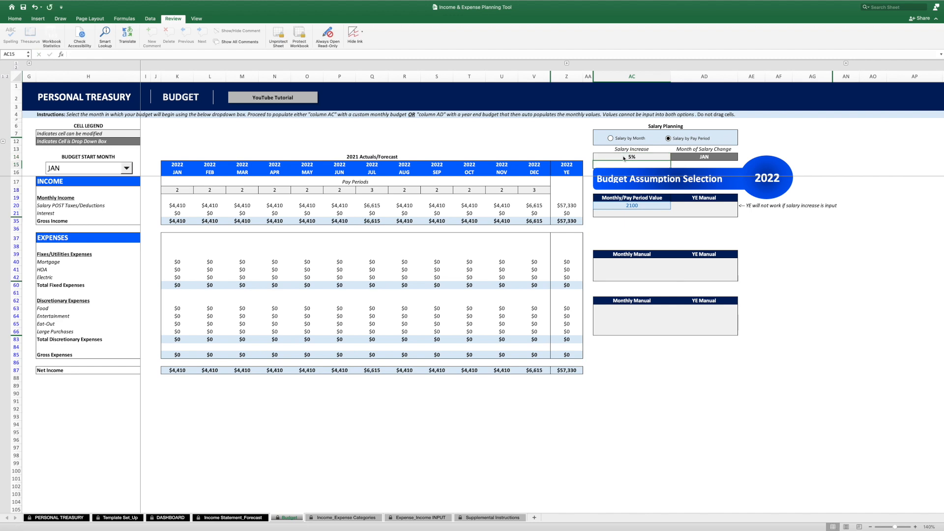
- Set the Month of Salary Change to APR, and compare the March and April salary amounts
{"action": "left_click", "coordinate": [703, 156]}
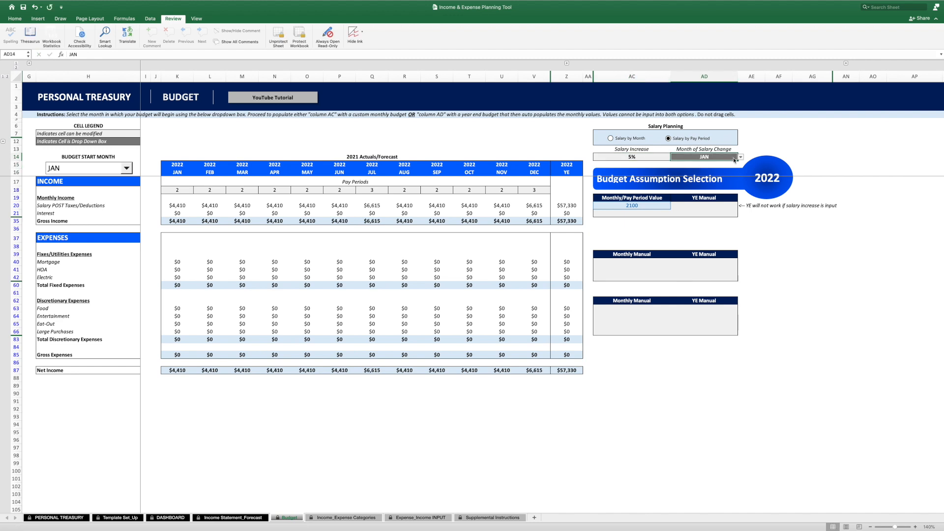
{"action": "left_click", "coordinate": [740, 158]}
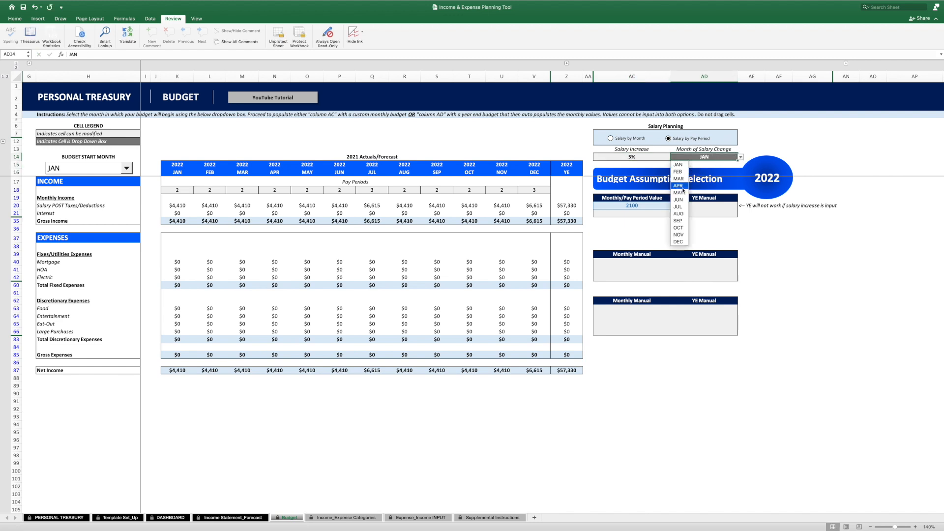
{"action": "left_click", "coordinate": [681, 185]}
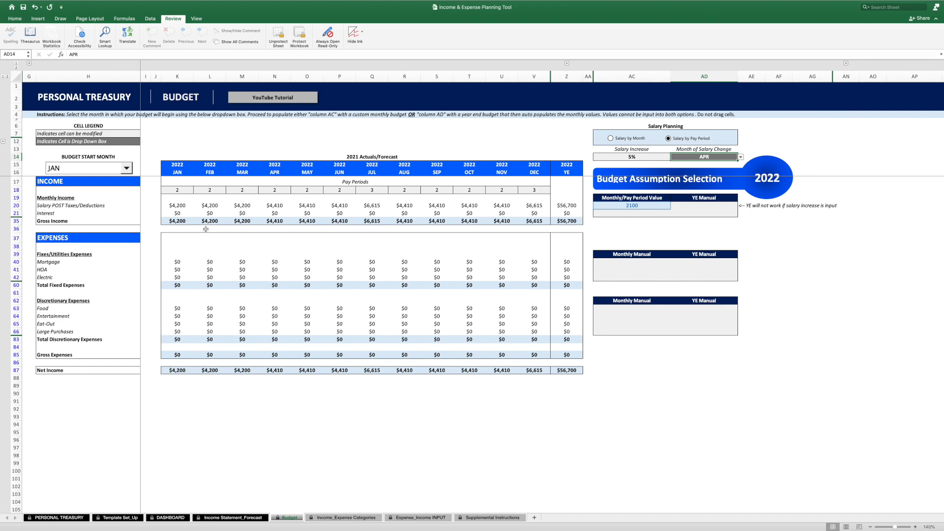
{"action": "left_click", "coordinate": [246, 206]}
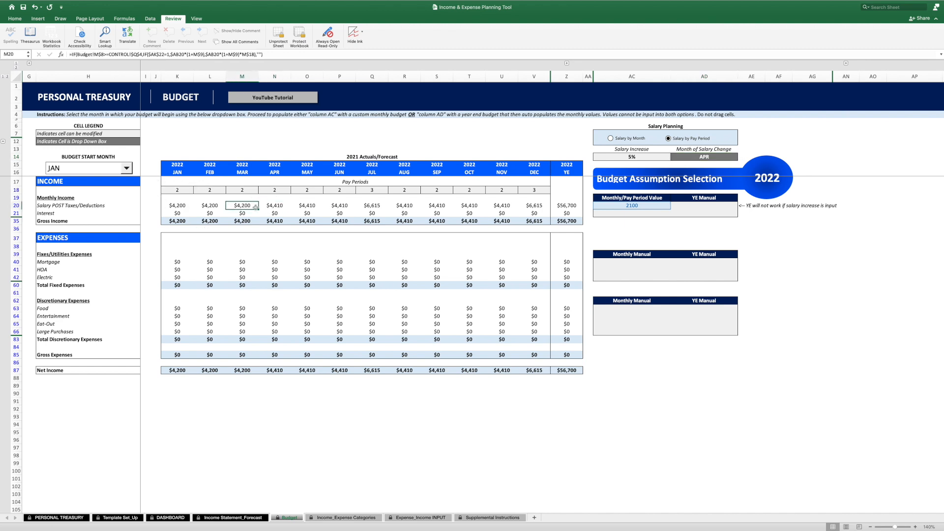
{"action": "left_click", "coordinate": [274, 206]}
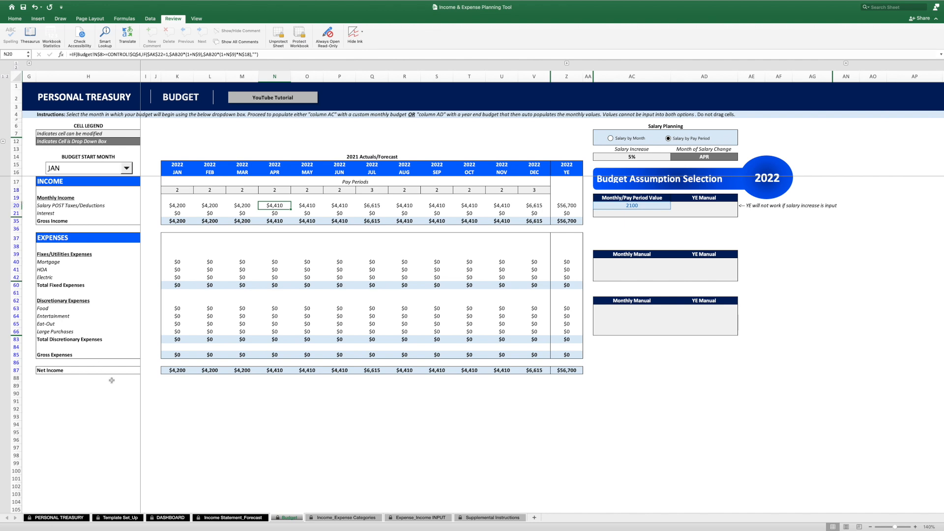
- Enter a monthly value of 2 for Interest, and check its year-end total
{"action": "left_click", "coordinate": [621, 213]}
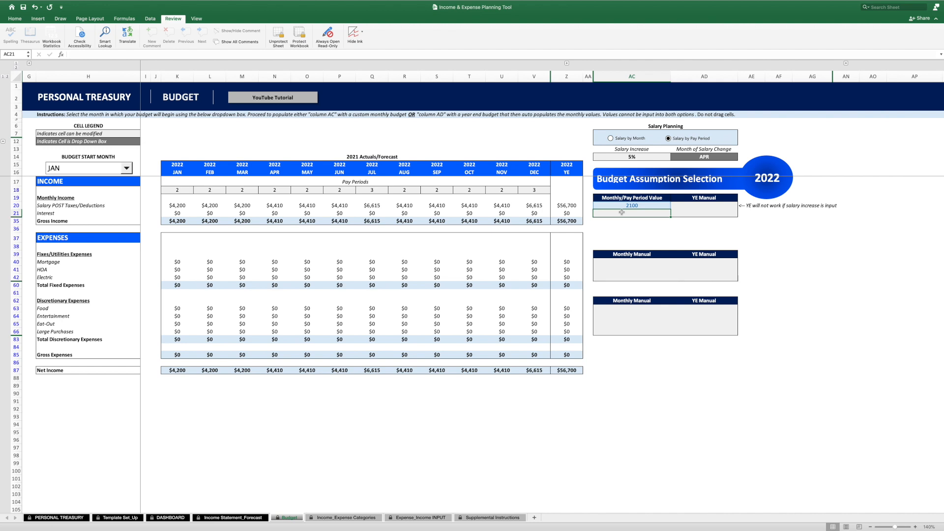
{"action": "type", "text": "2"}
{"action": "key", "text": "Return"}
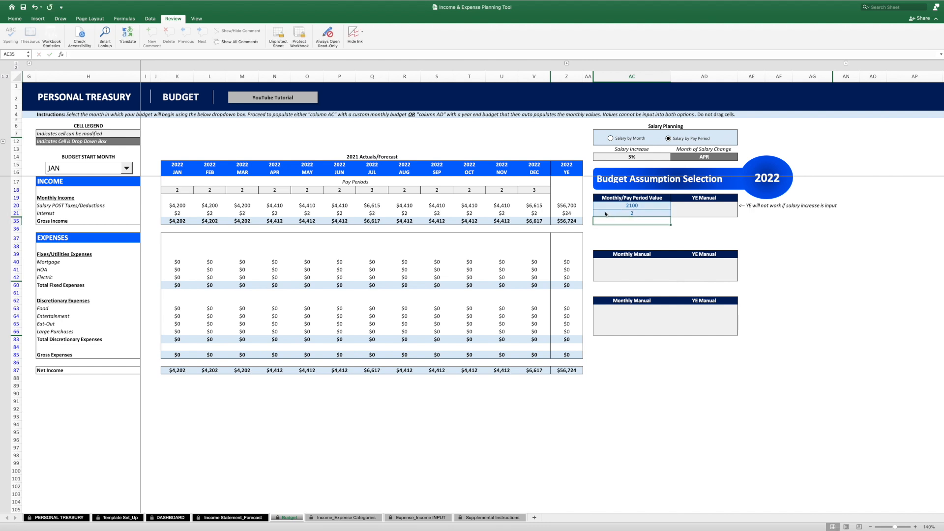
{"action": "left_click", "coordinate": [571, 213]}
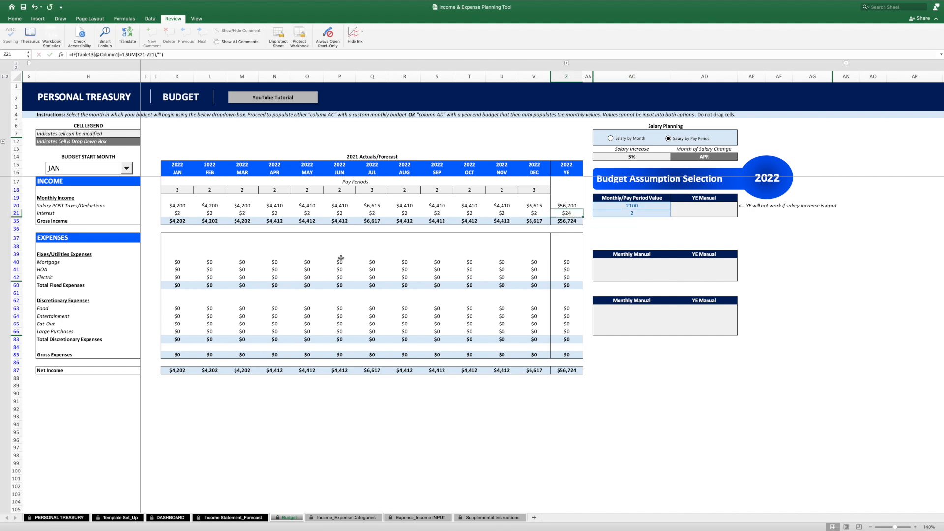
- Enter the monthly manual budgets for the fixed expenses: 1850 for Mortgage, 250 for HOA and 55 for Electric
{"action": "left_click", "coordinate": [621, 261]}
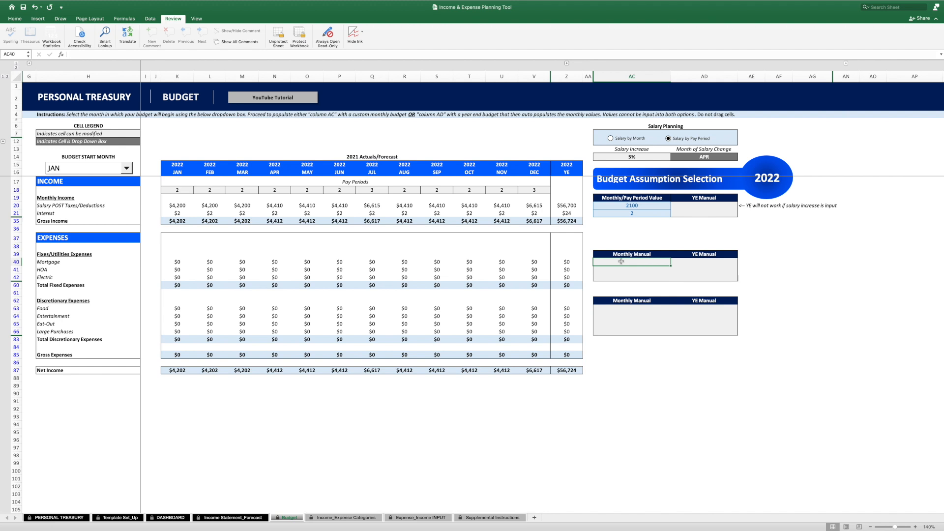
{"action": "type", "text": "1850"}
{"action": "key", "text": "Return"}
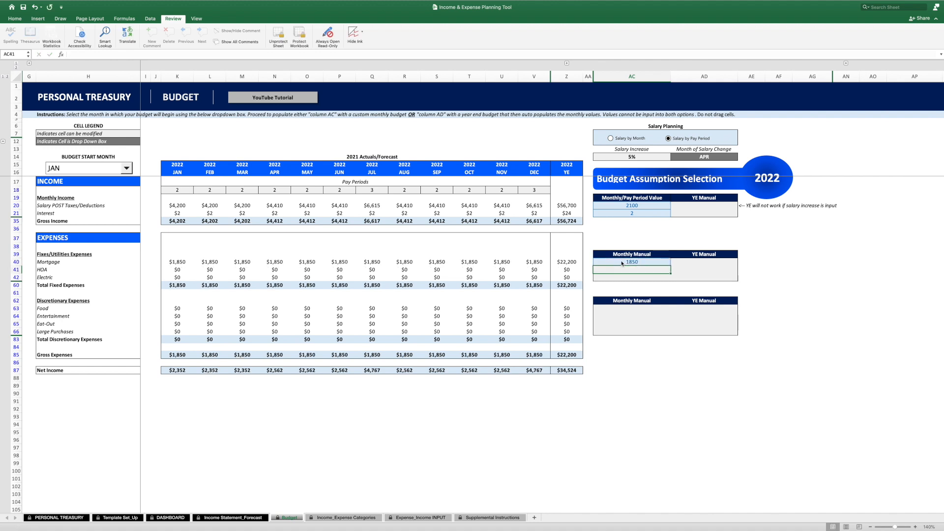
{"action": "type", "text": "250"}
{"action": "key", "text": "Return"}
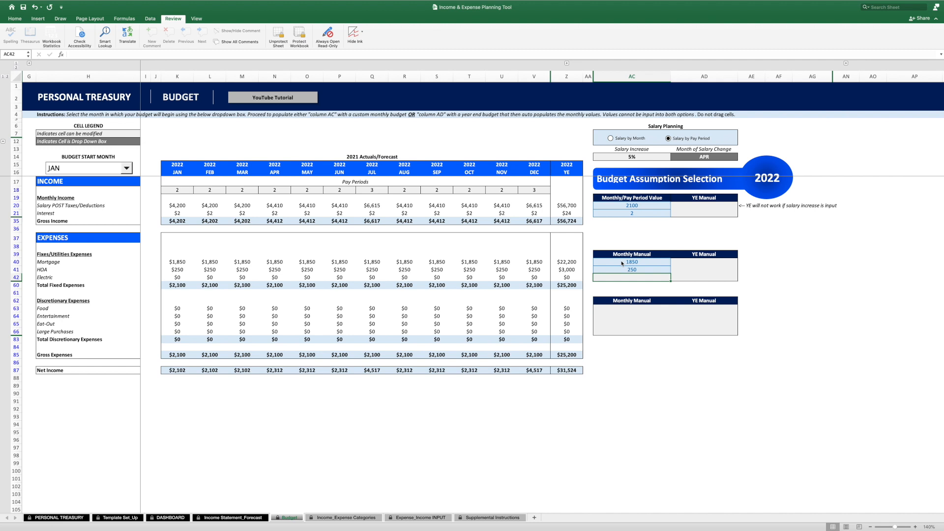
{"action": "type", "text": "55"}
{"action": "key", "text": "Return"}
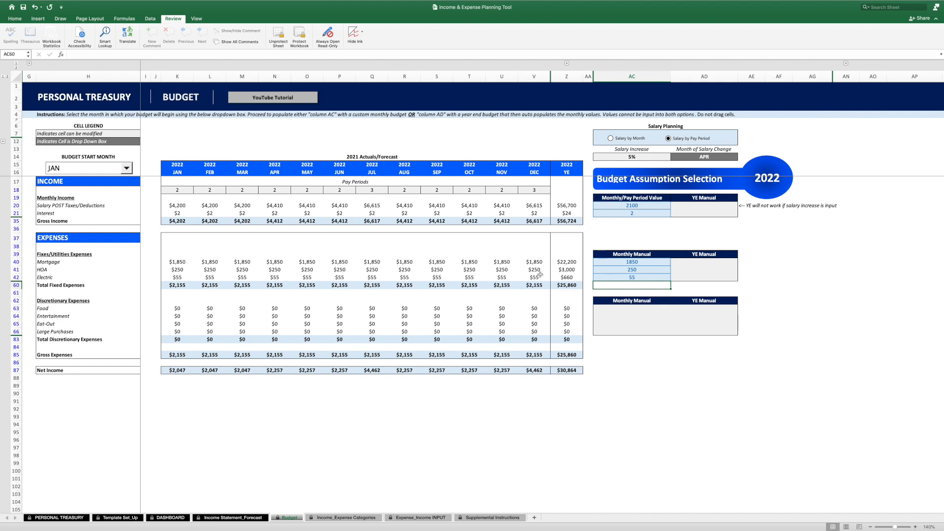
- Enter the monthly manual budgets for the discretionary expenses: 350 for Food, 100 for Entertainment and 80 for Eat-Out
{"action": "left_click", "coordinate": [615, 308]}
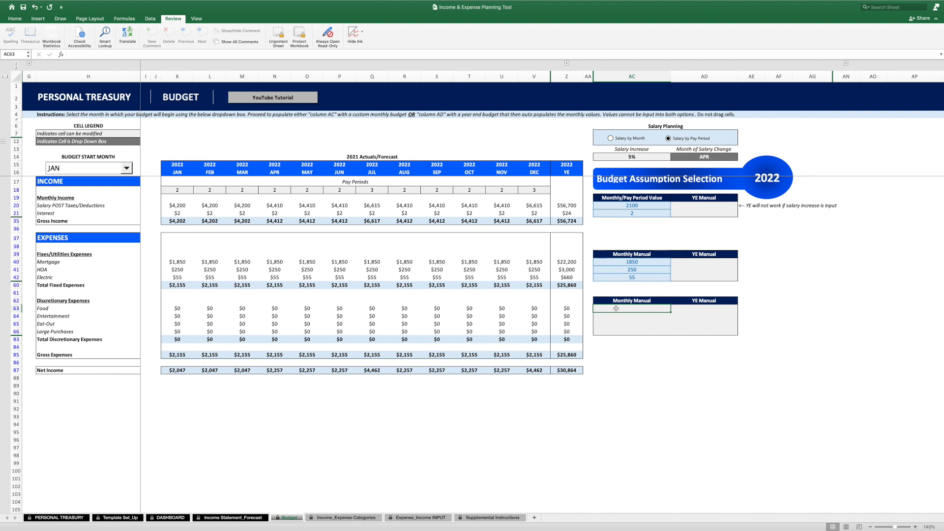
{"action": "type", "text": "350"}
{"action": "key", "text": "Return"}
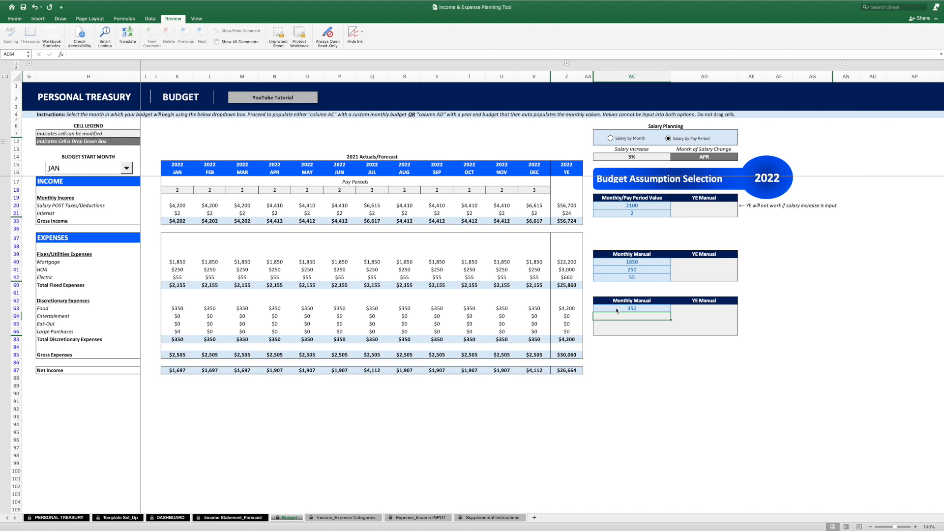
{"action": "type", "text": "100"}
{"action": "key", "text": "Return"}
{"action": "type", "text": "80"}
{"action": "key", "text": "Return"}
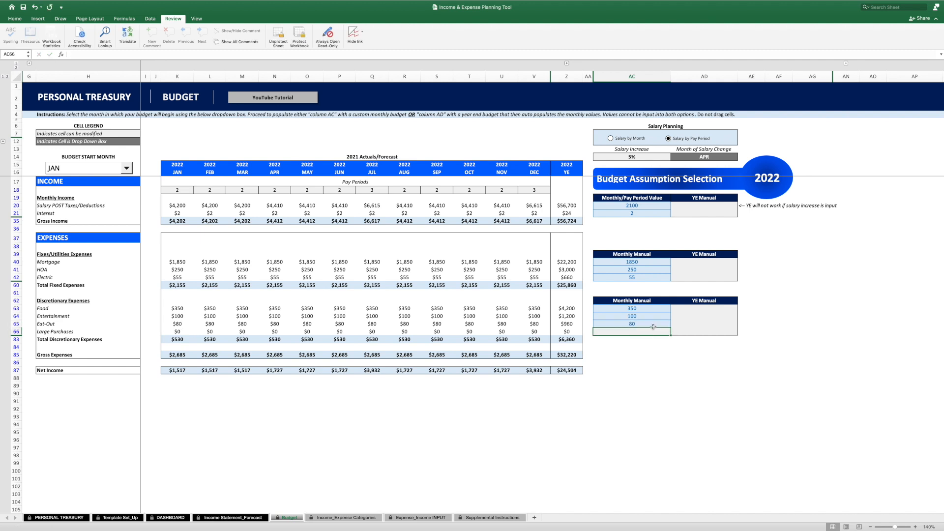
- Enter a year-end manual budget of 4000 for Large Purchases
{"action": "left_click", "coordinate": [684, 334]}
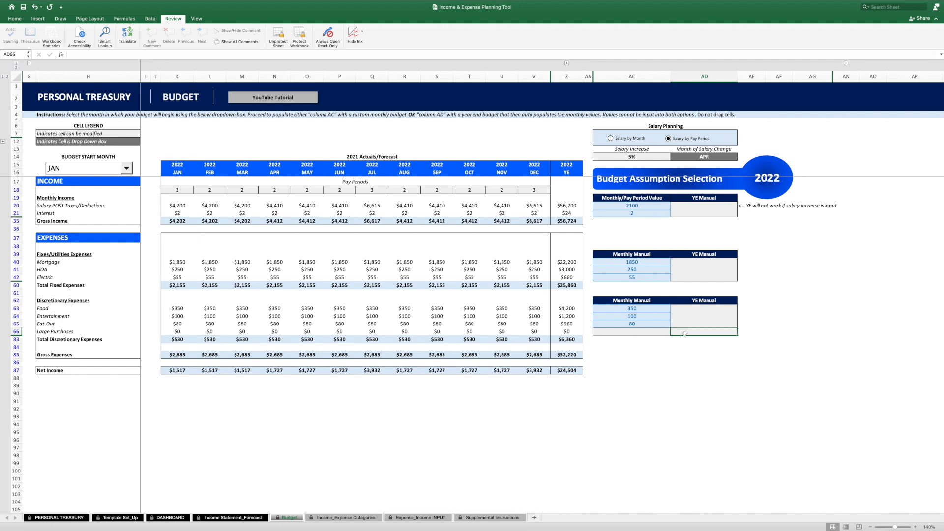
{"action": "type", "text": "4000"}
{"action": "key", "text": "Return"}
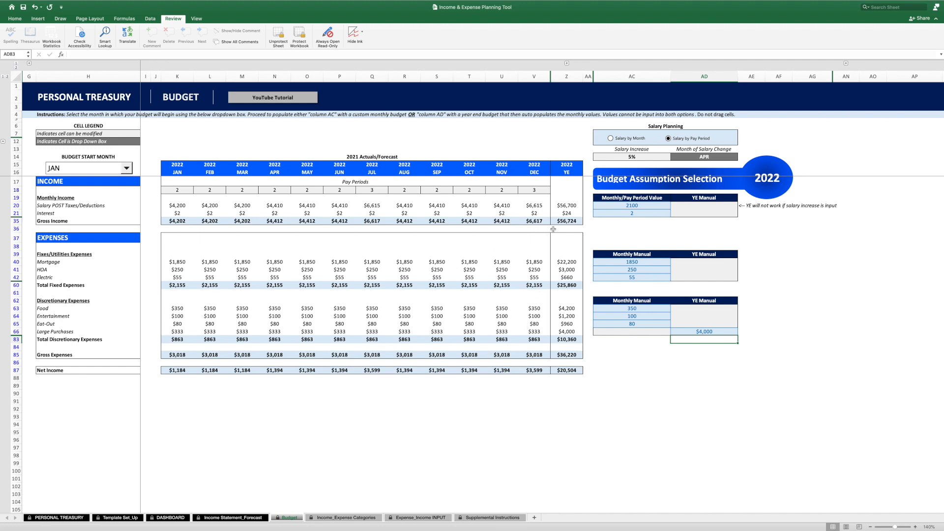
- Review the year-end figures for Gross Income, Gross Expenses and Net Income
{"action": "left_click", "coordinate": [567, 220]}
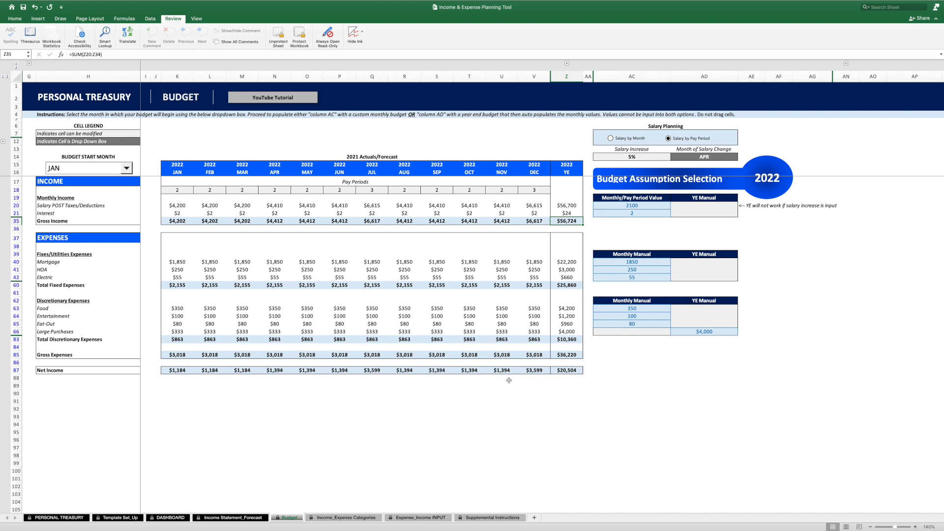
{"action": "left_click", "coordinate": [565, 357]}
{"action": "left_click", "coordinate": [90, 369]}
{"action": "left_click", "coordinate": [574, 371]}
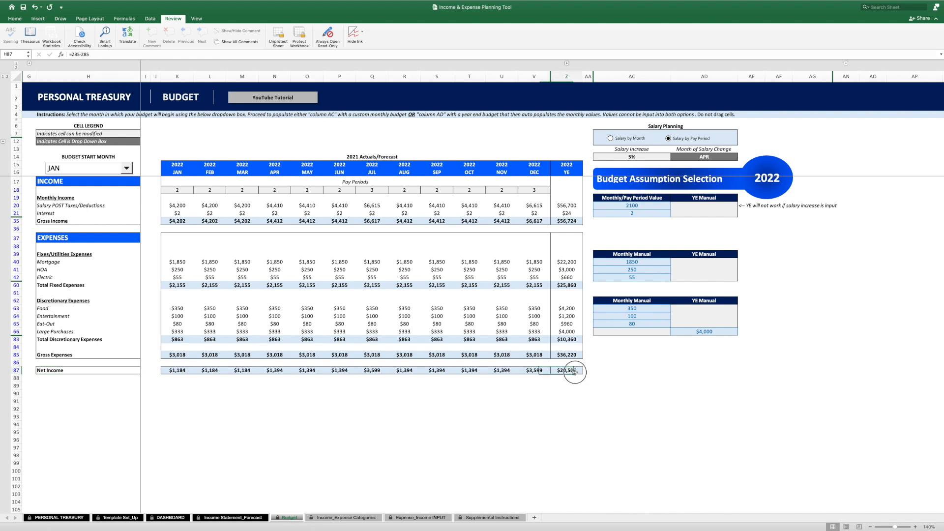